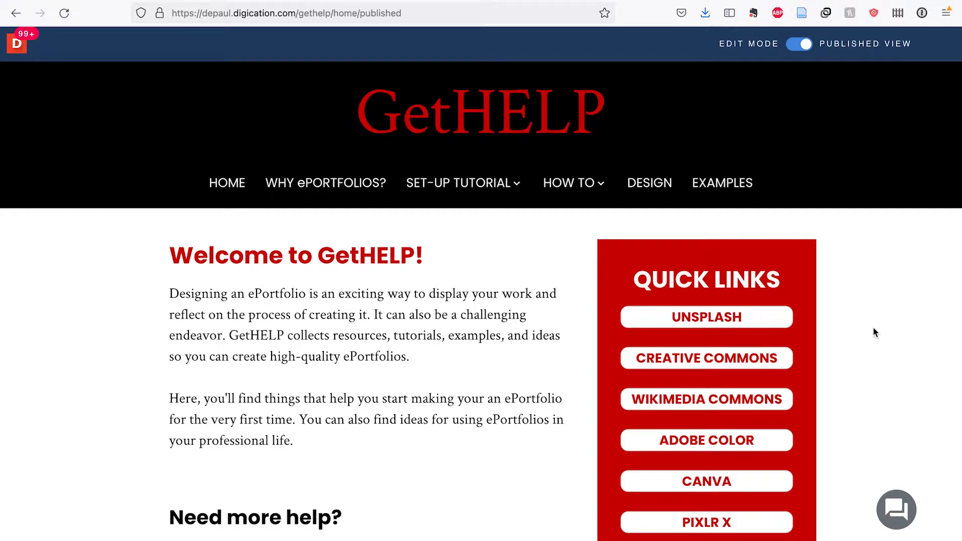
- Search Unsplash for 'mountains' and download the Ghode Pani snowy-peaks photo
click(778, 323)
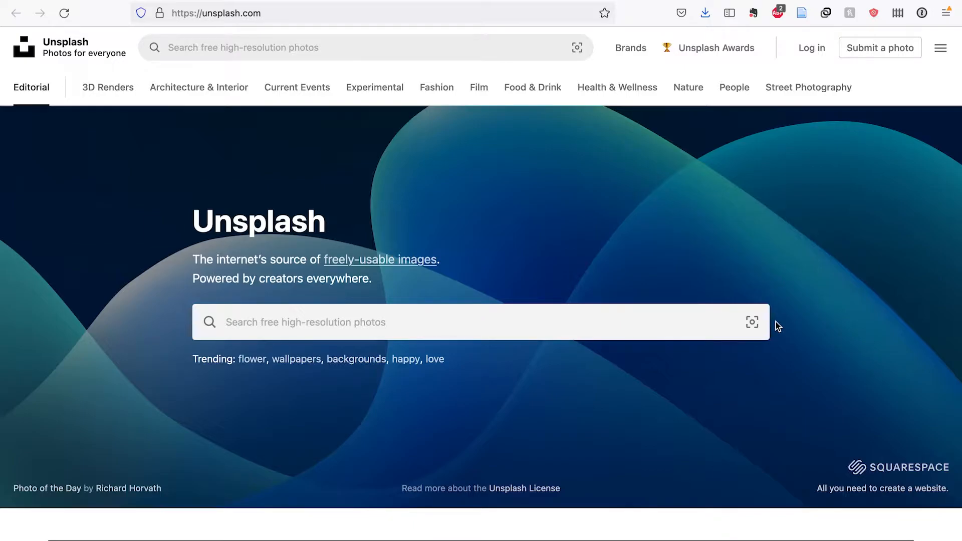
click(621, 317)
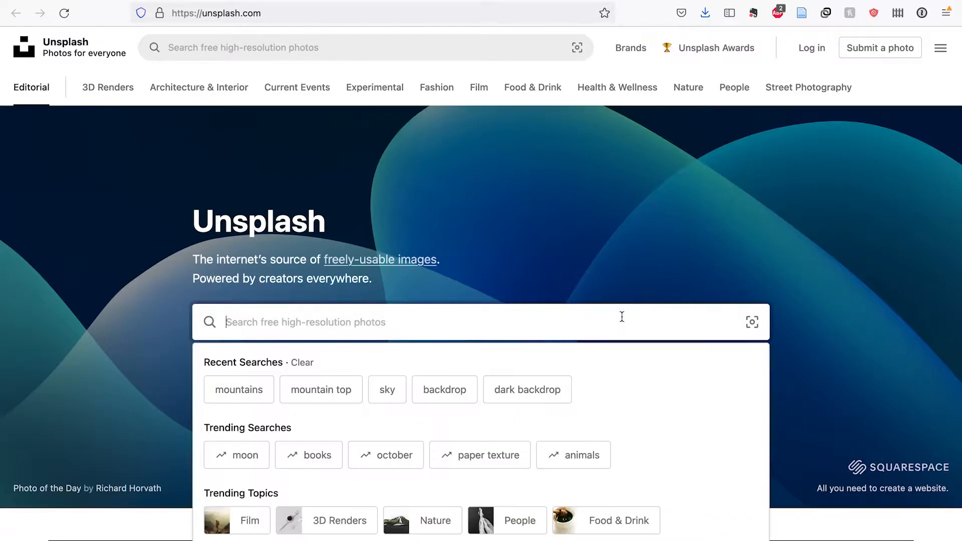
text(mountains)
key(Return)
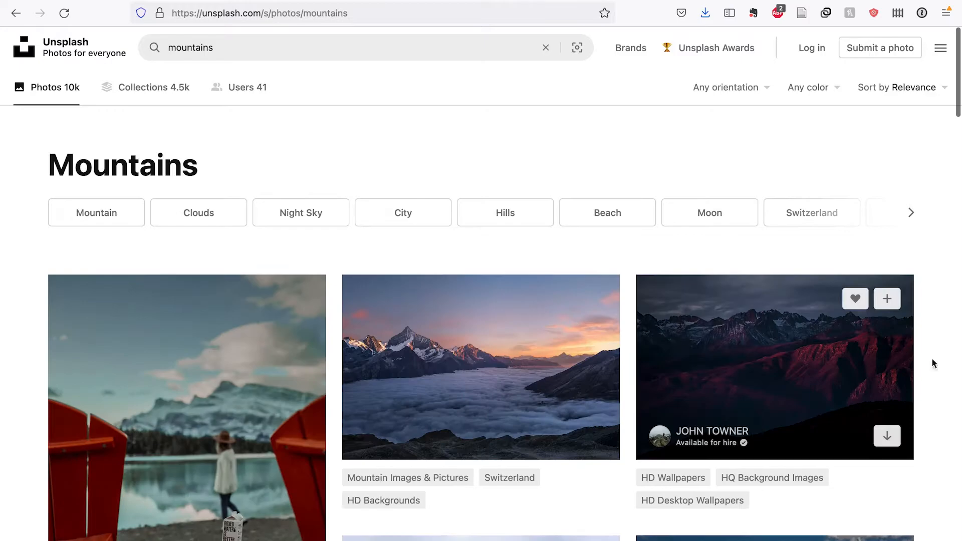
scroll(951, 365, down, 8)
scroll(952, 365, down, 10)
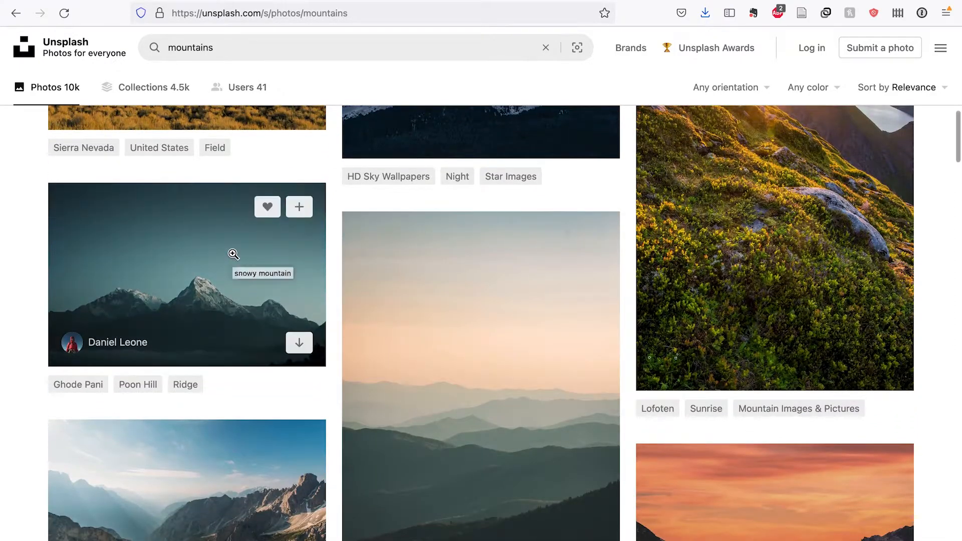
click(232, 252)
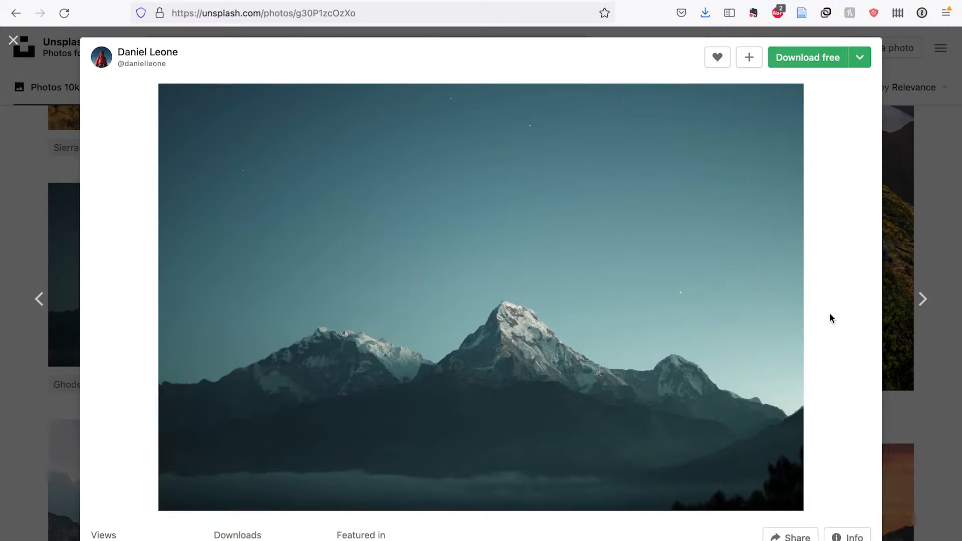
click(813, 66)
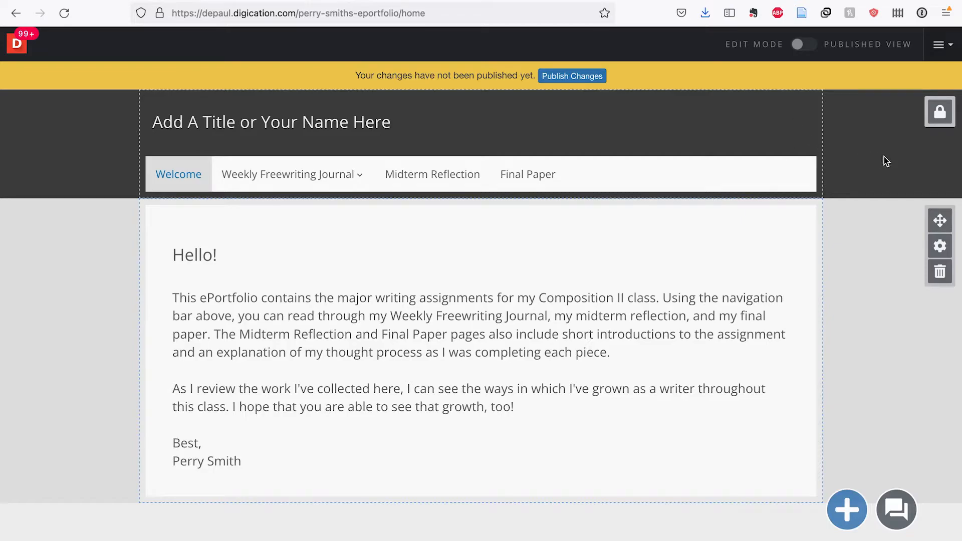
- Unlock the header and set its Top Layer Background Color to red
click(941, 114)
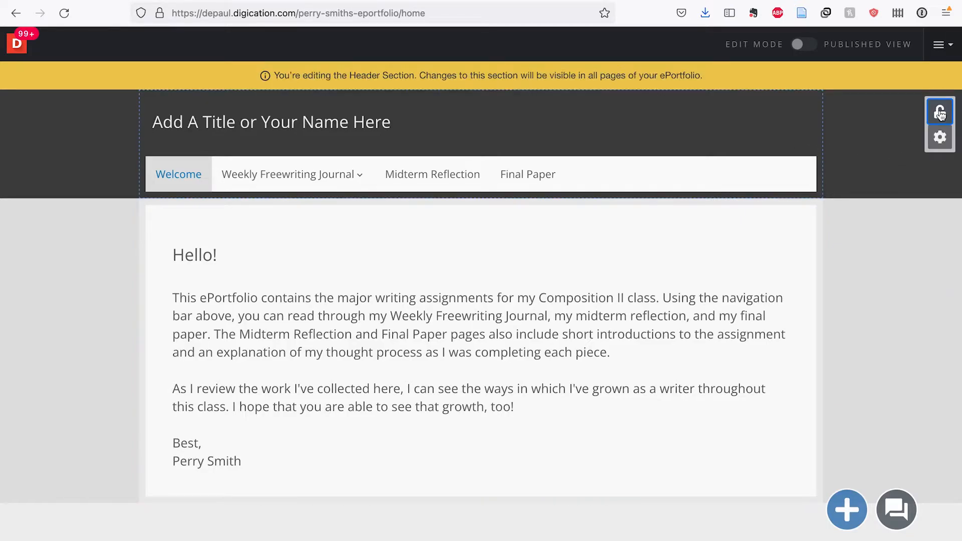
click(935, 149)
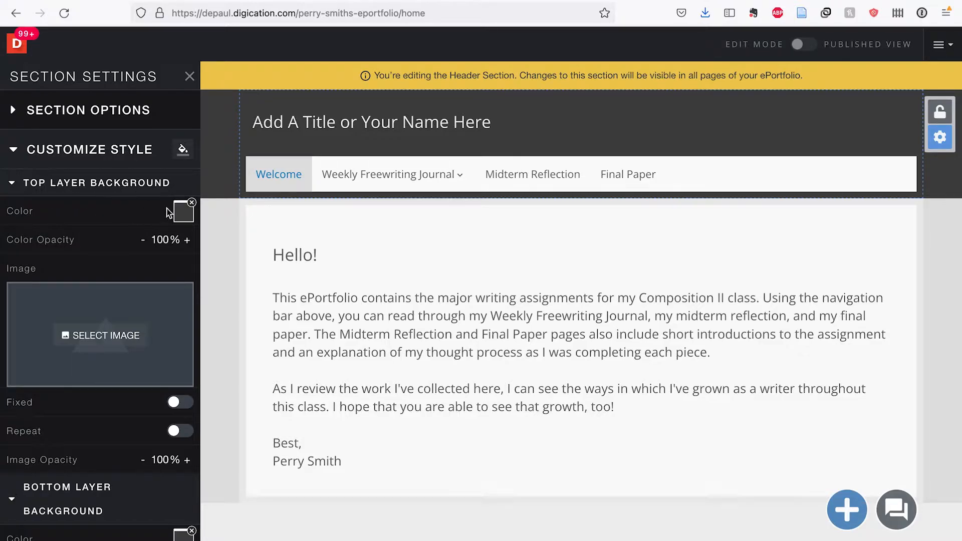
scroll(116, 217, down, 5)
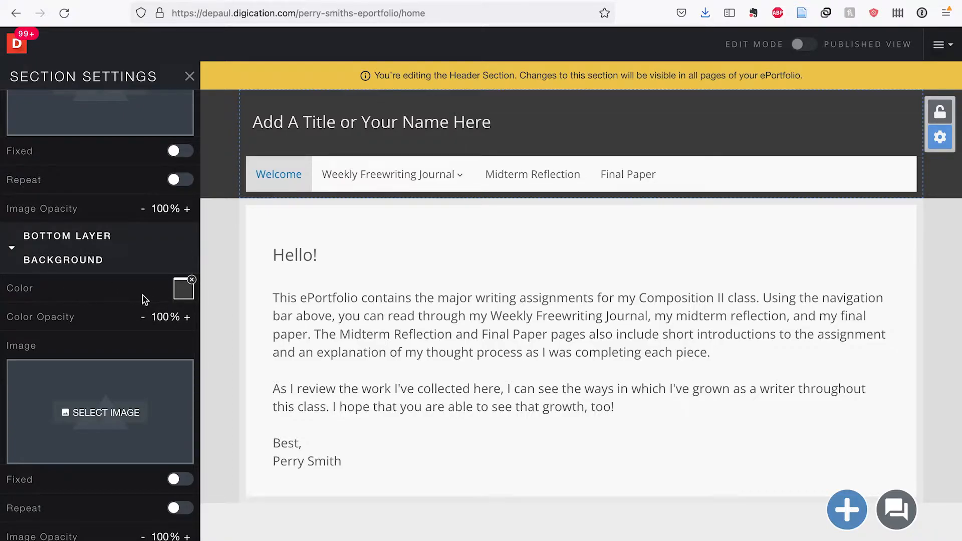
scroll(144, 296, up, 5)
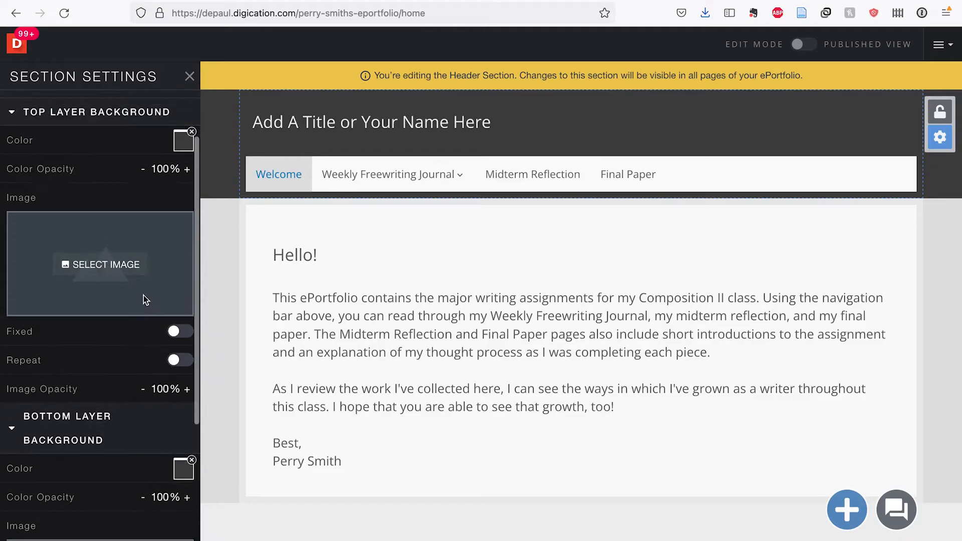
click(179, 220)
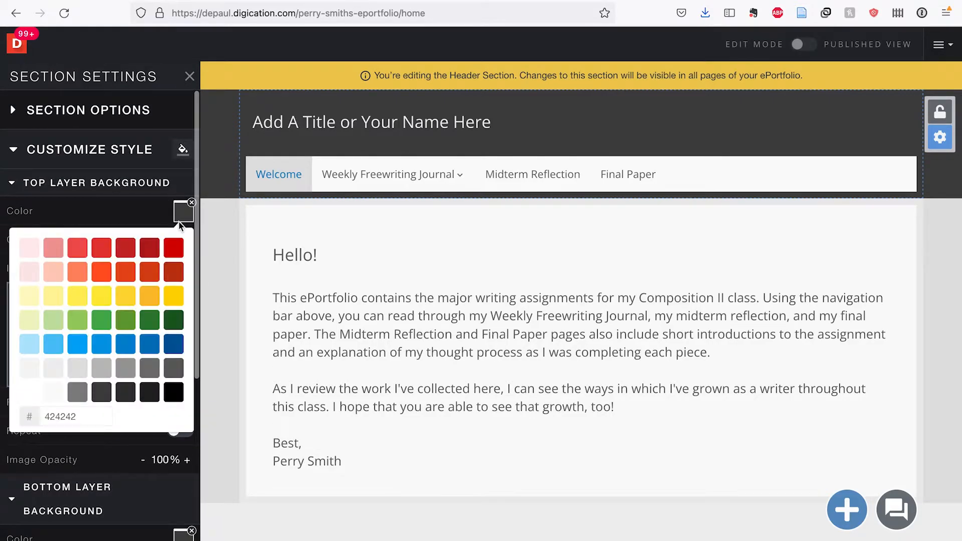
click(177, 250)
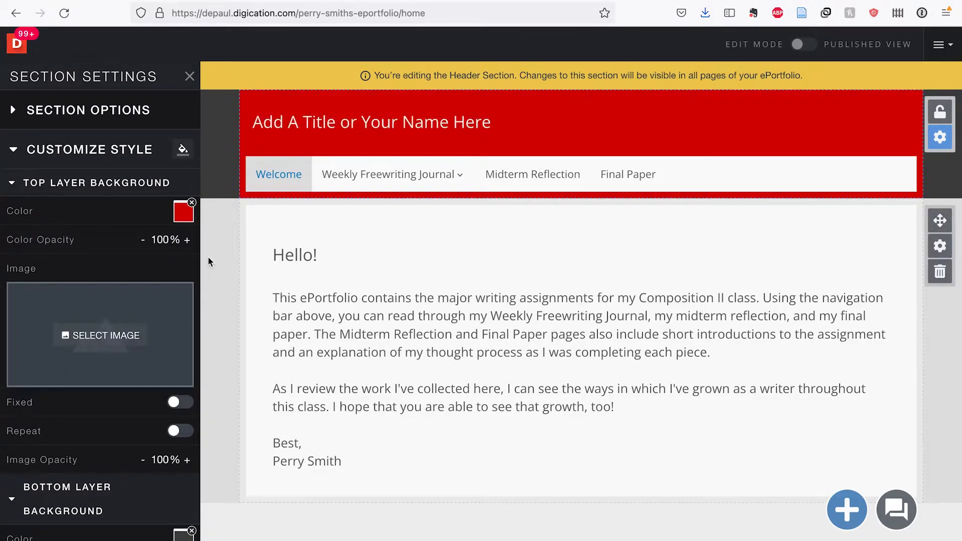
click(208, 256)
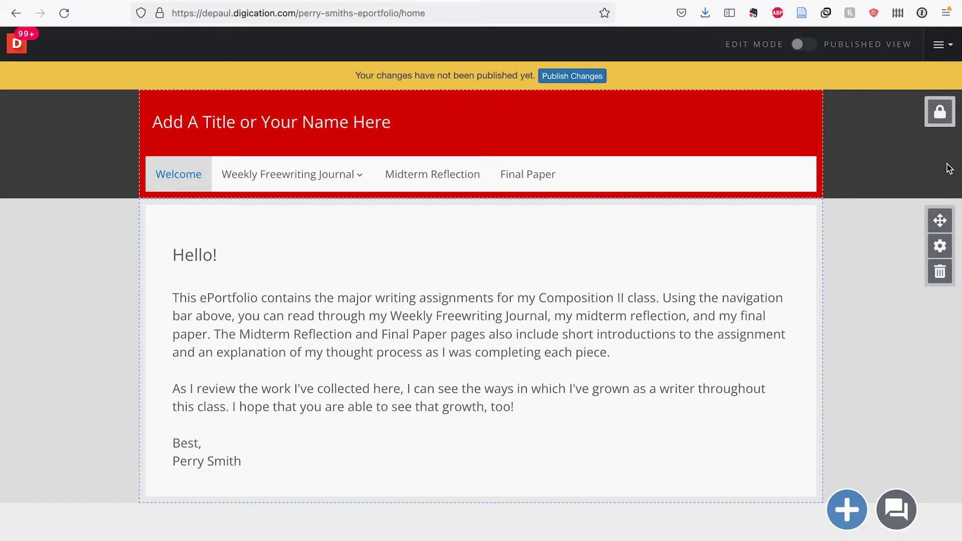
- Upload the snowy-peaks mountain photo from Downloads as the header background image
click(865, 167)
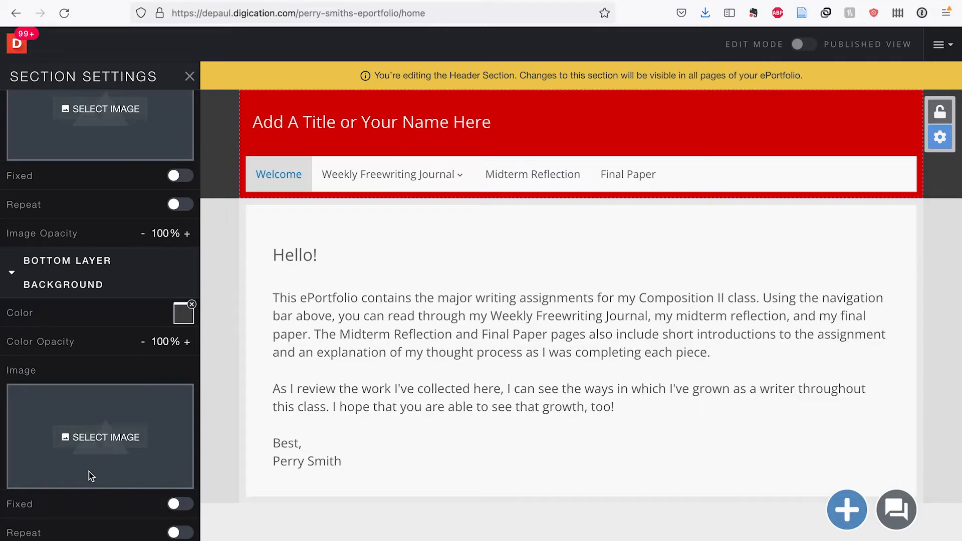
click(112, 439)
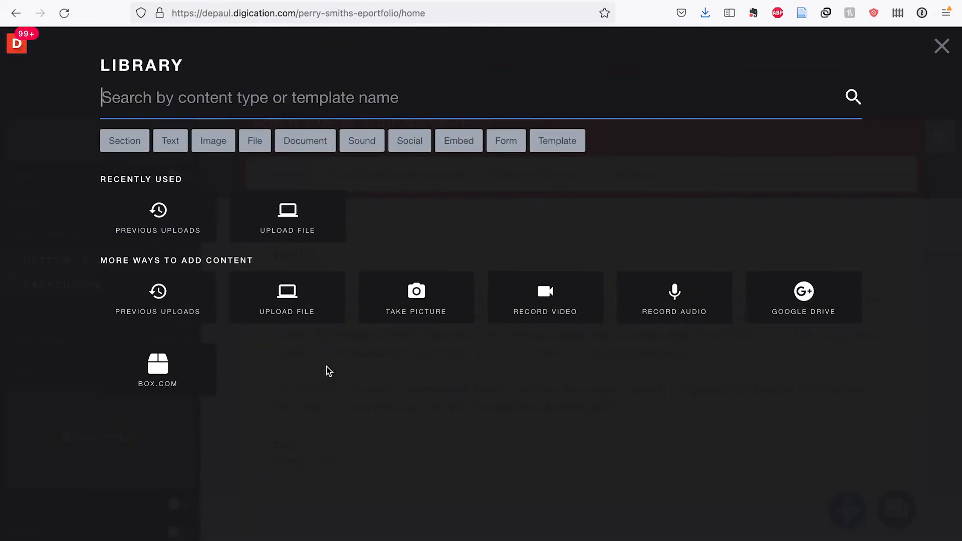
click(302, 313)
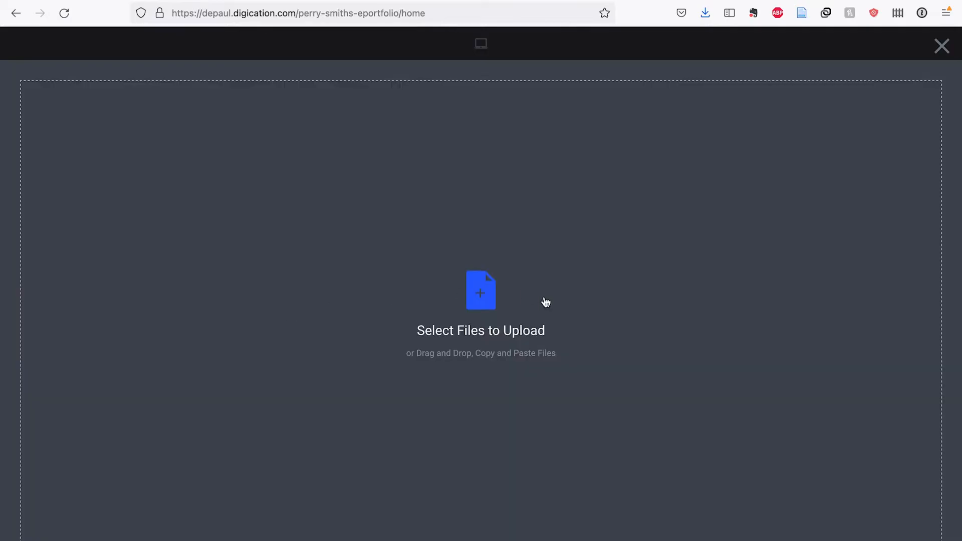
mouse_move(698, 536)
click(625, 533)
click(500, 363)
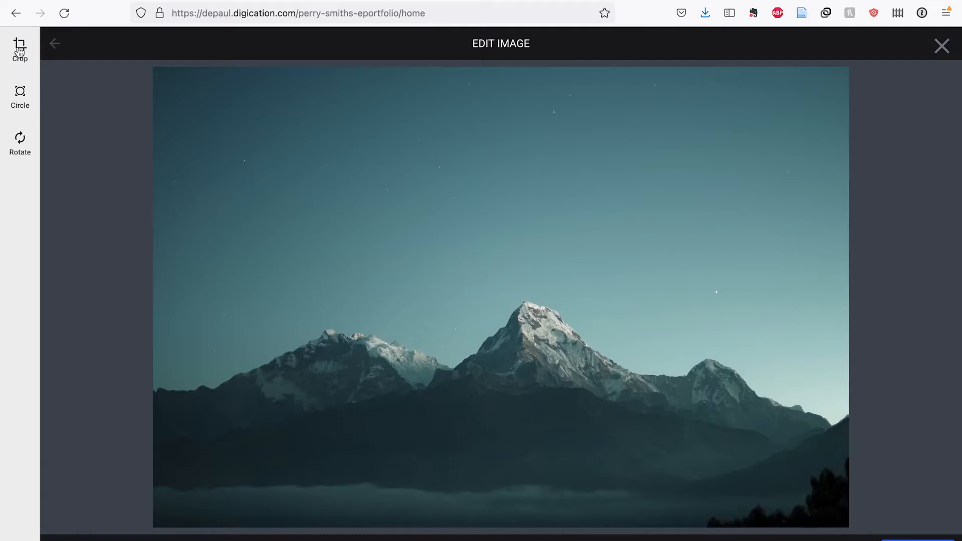
- Crop the mountain photo to a strip, trimming empty sky above and foreground below
click(20, 51)
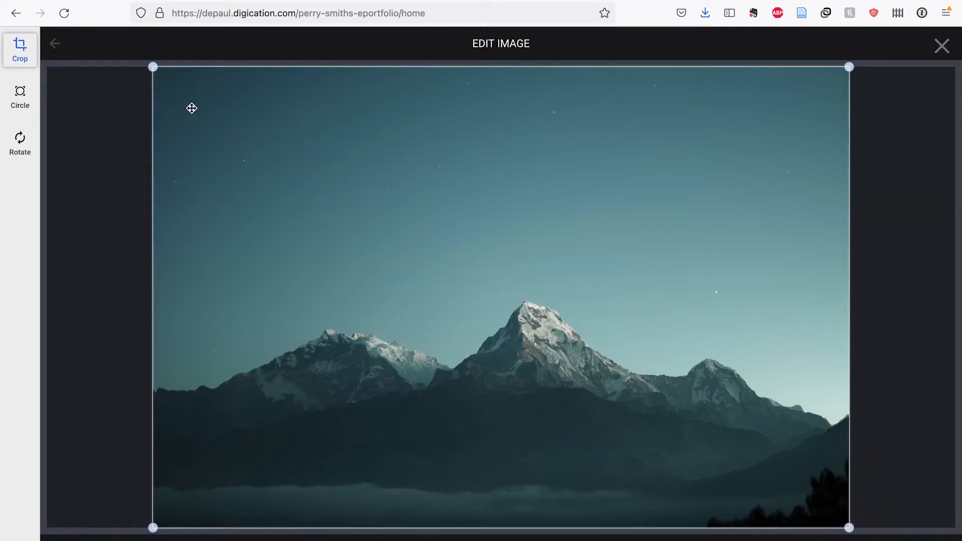
click(152, 69)
drag(152, 69, 115, 281)
drag(849, 528, 888, 450)
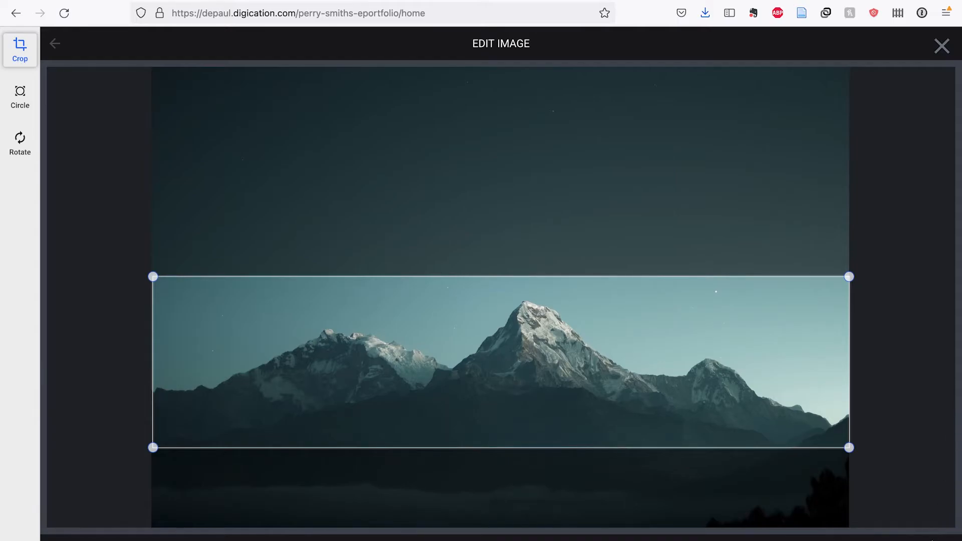
click(918, 540)
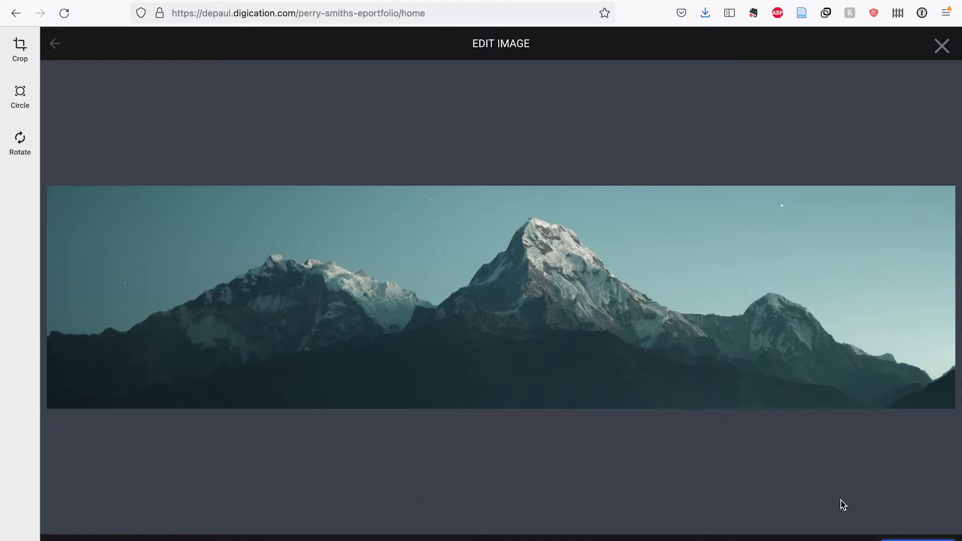
- Save the cropped image as the header background and close Section Settings
click(943, 539)
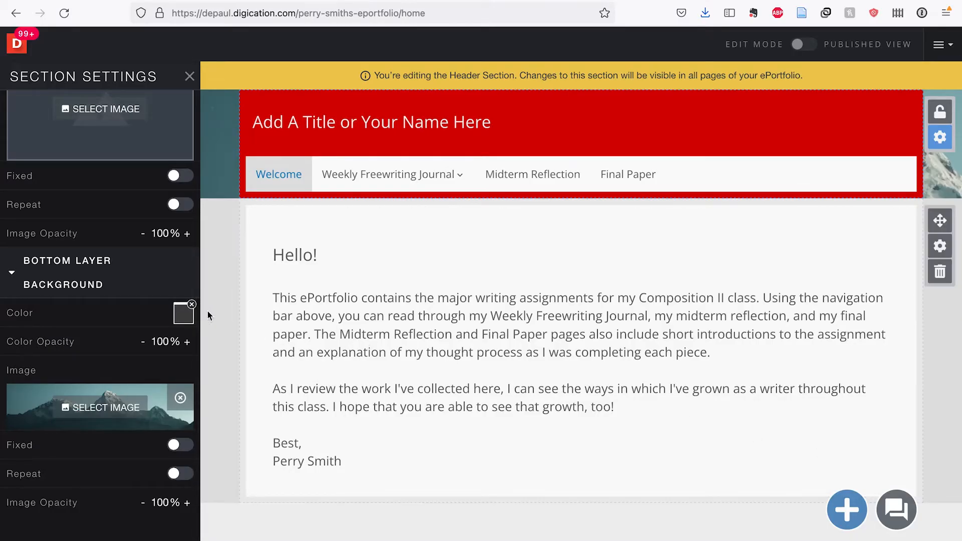
click(208, 315)
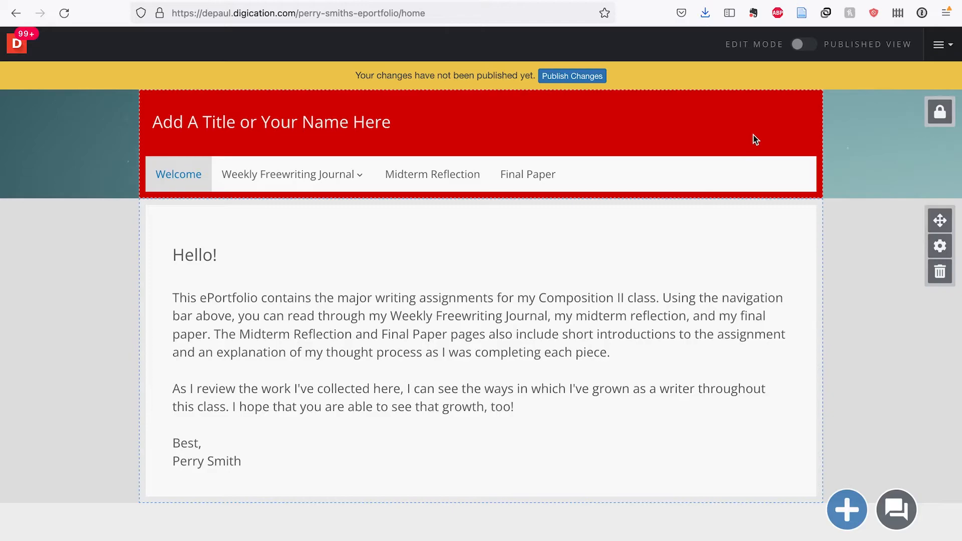
click(941, 111)
- Set the header's red Top Layer Background Color opacity to 0%
click(940, 138)
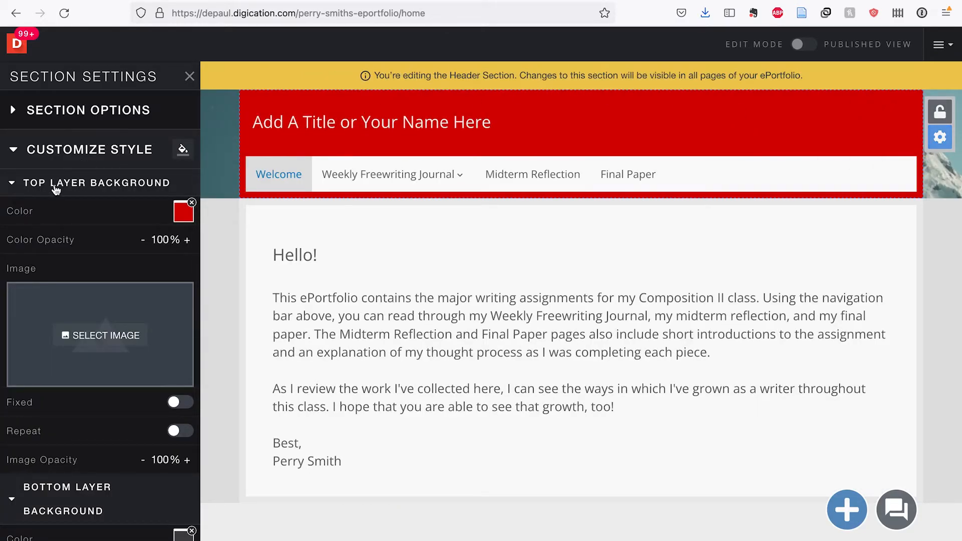
mouse_move(22, 219)
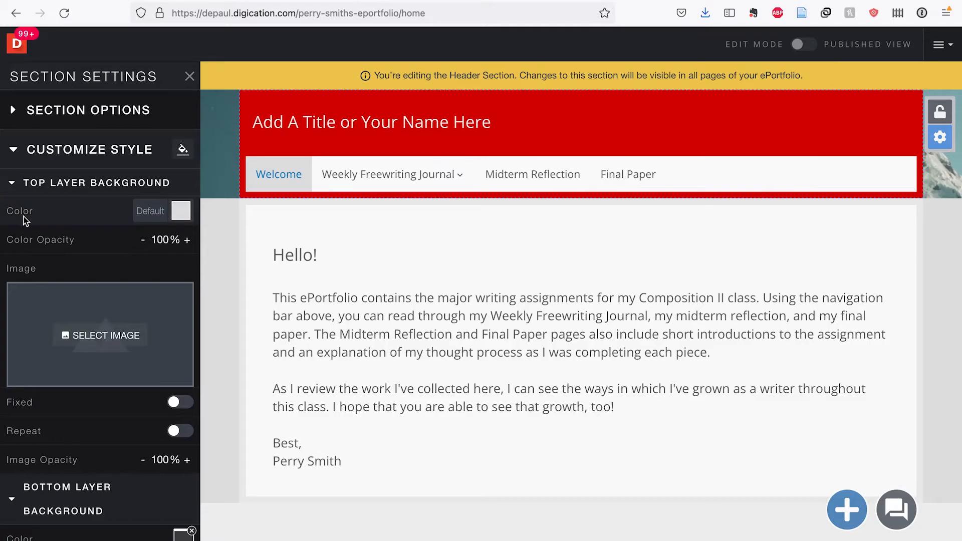
click(161, 240)
click(163, 272)
drag(163, 271, 14, 272)
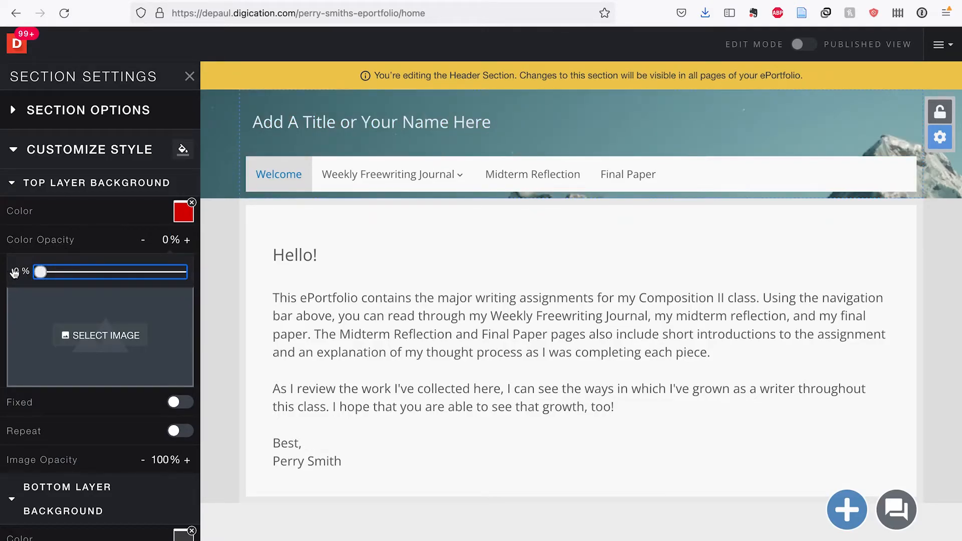
click(217, 254)
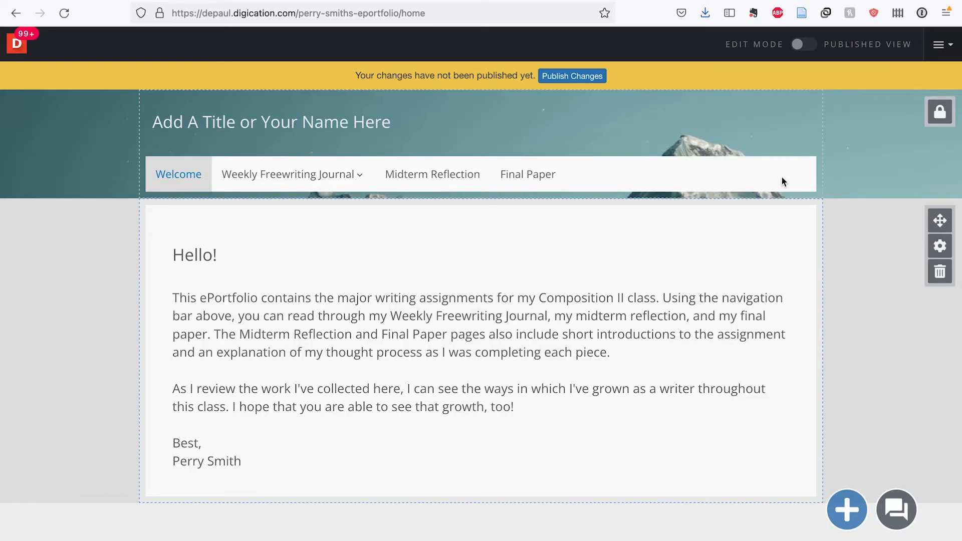
- Drag the navigation bar down to the bottom edge of the header
click(940, 113)
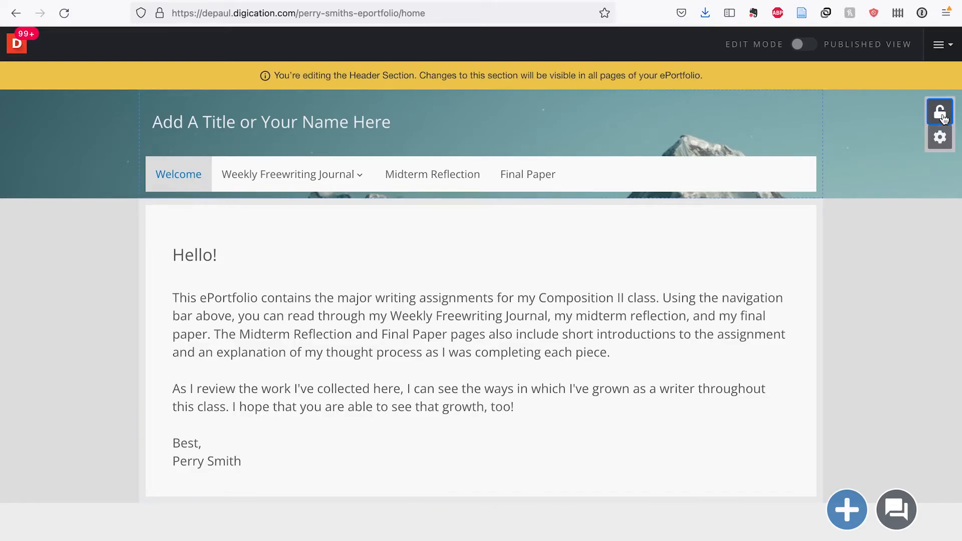
click(803, 178)
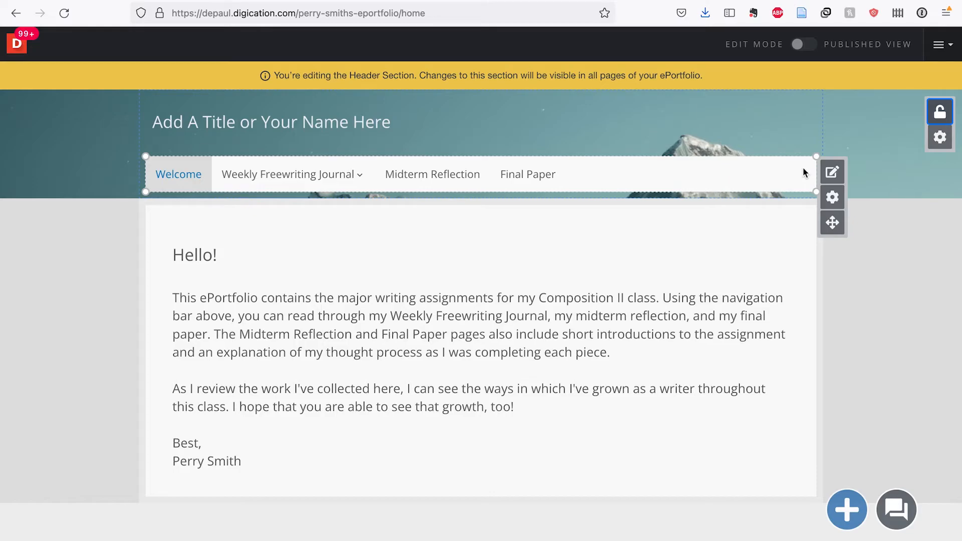
click(833, 229)
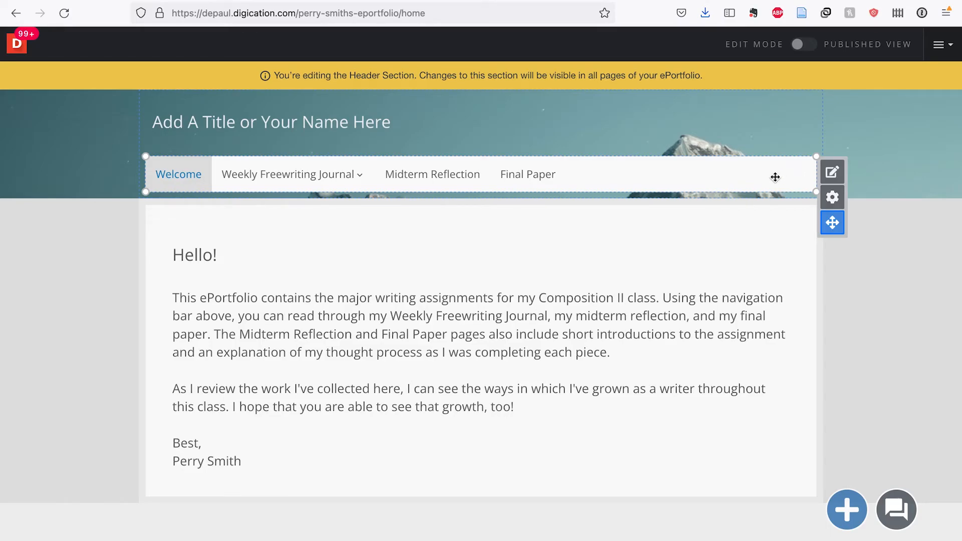
drag(773, 174, 779, 296)
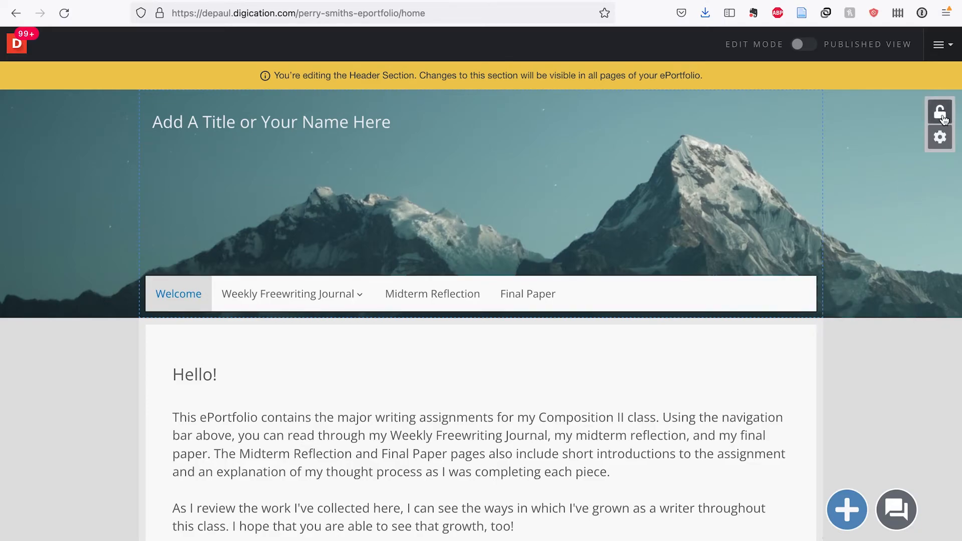
click(939, 145)
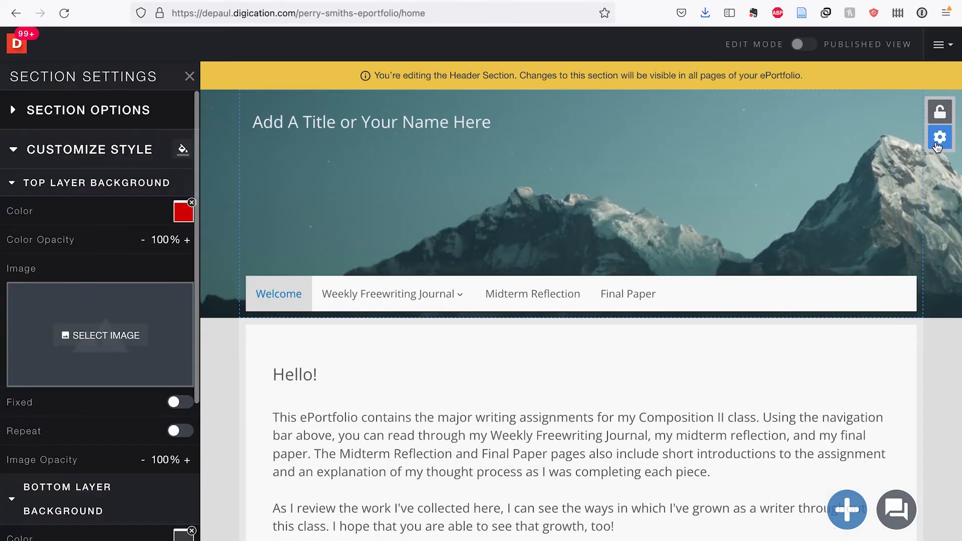
scroll(128, 255, down, 1)
scroll(128, 254, down, 4)
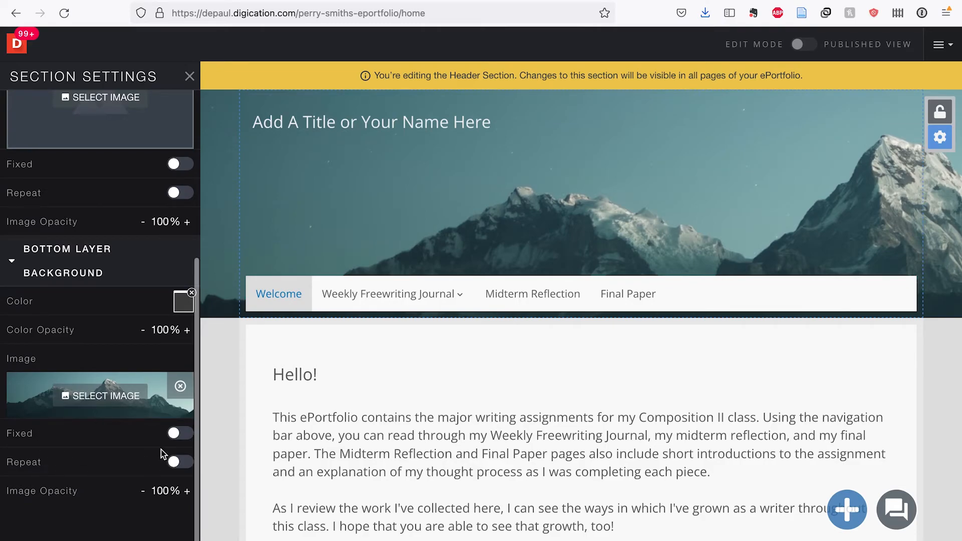
click(176, 436)
click(179, 463)
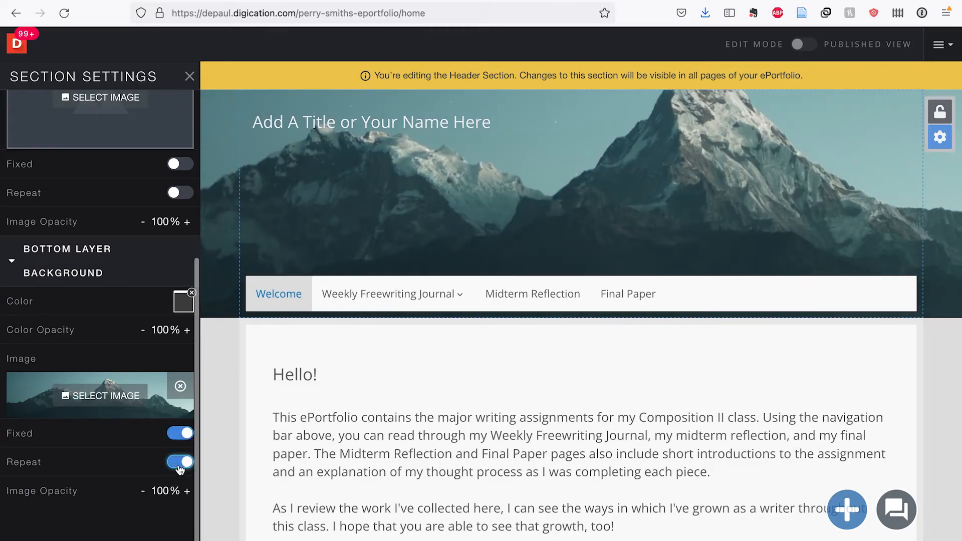
click(180, 464)
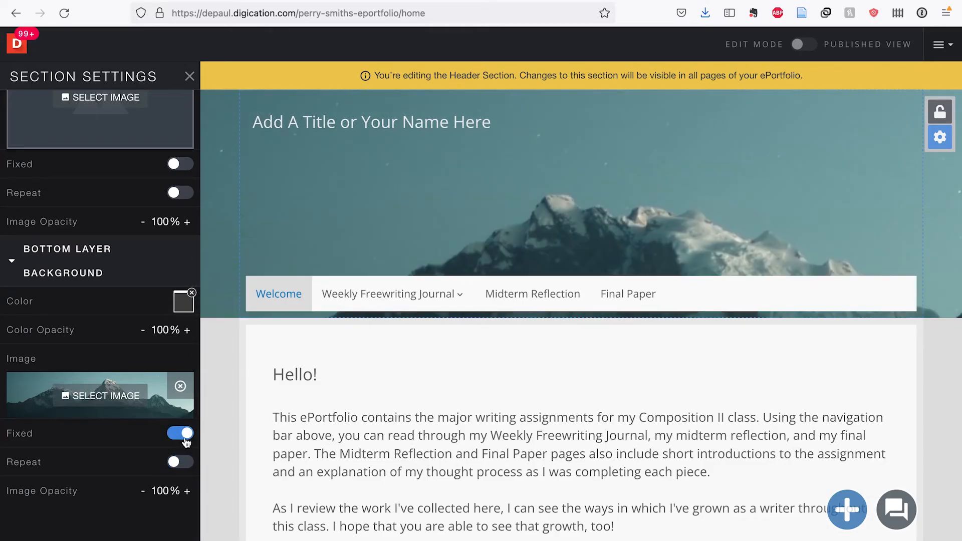
click(183, 435)
click(368, 381)
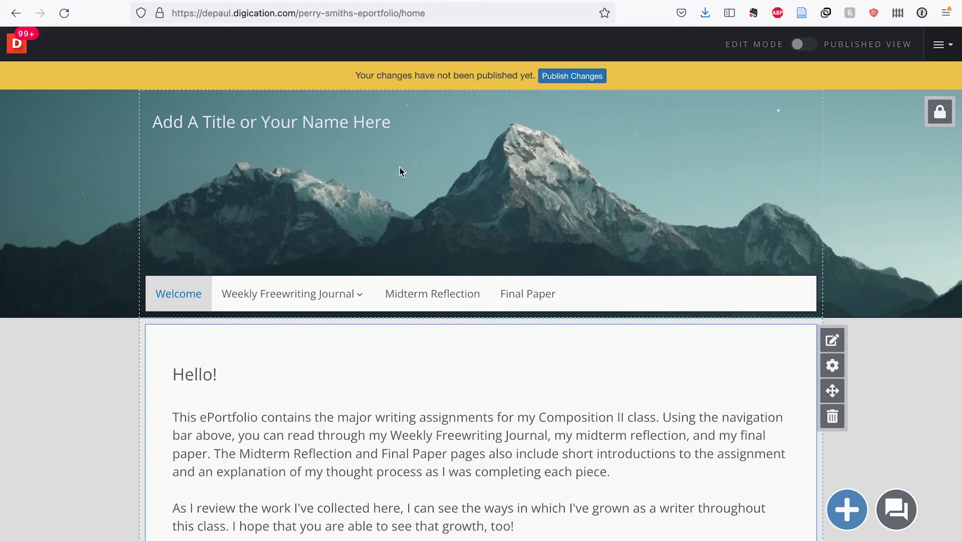
- Replace the placeholder header title with the student's name followed by 'ePortfolio'
click(940, 112)
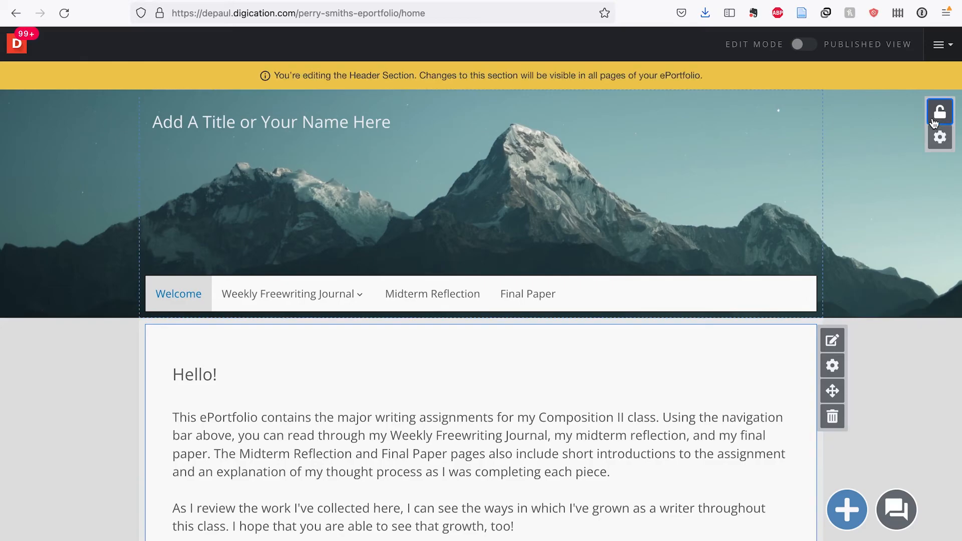
click(354, 132)
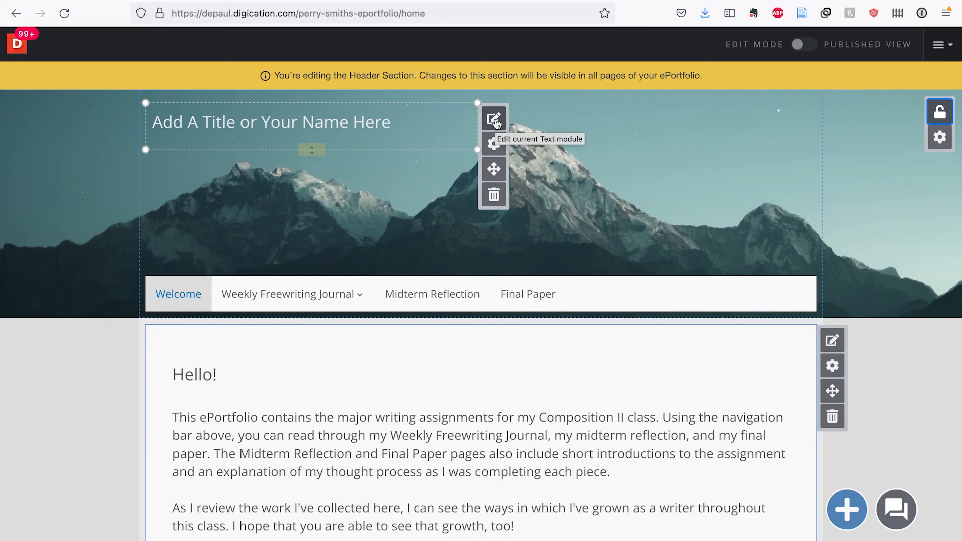
click(495, 120)
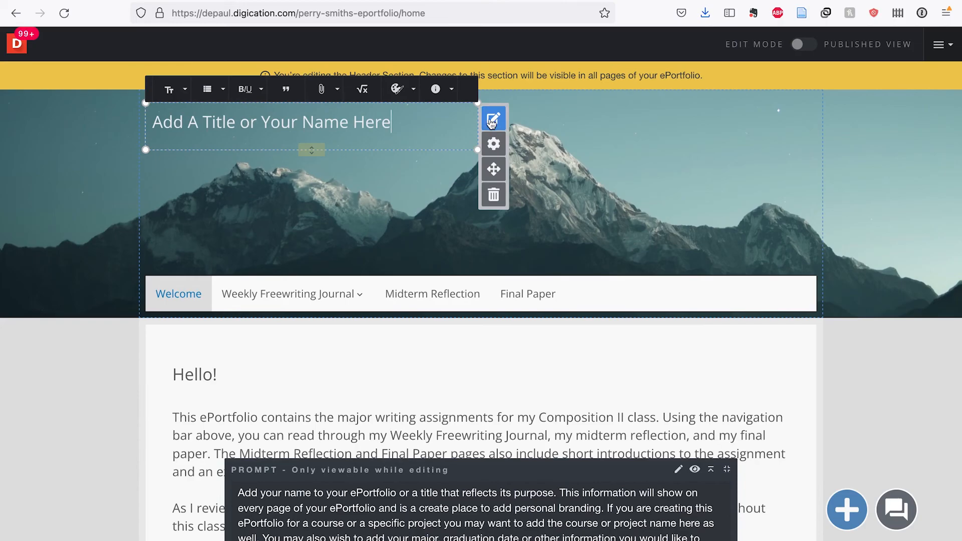
drag(393, 125, 151, 127)
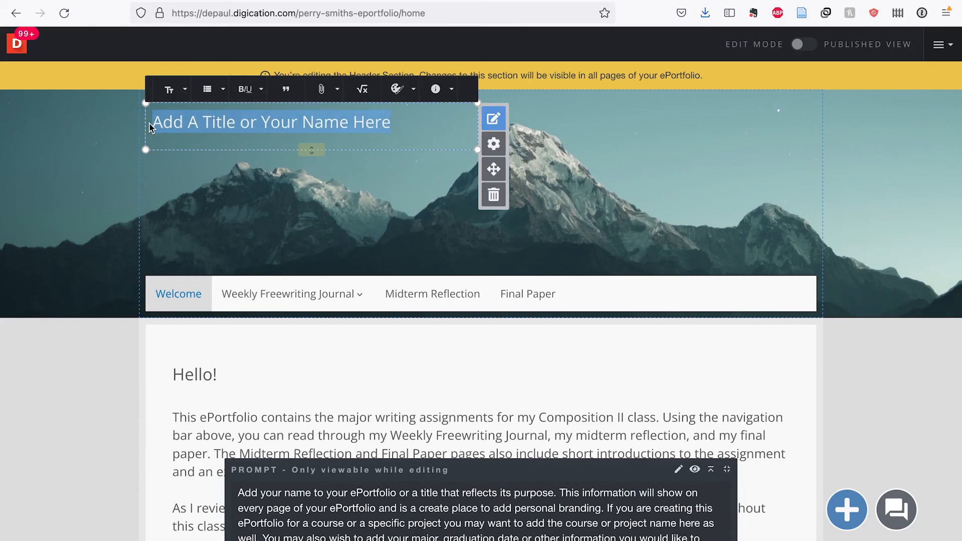
key(BackSpace)
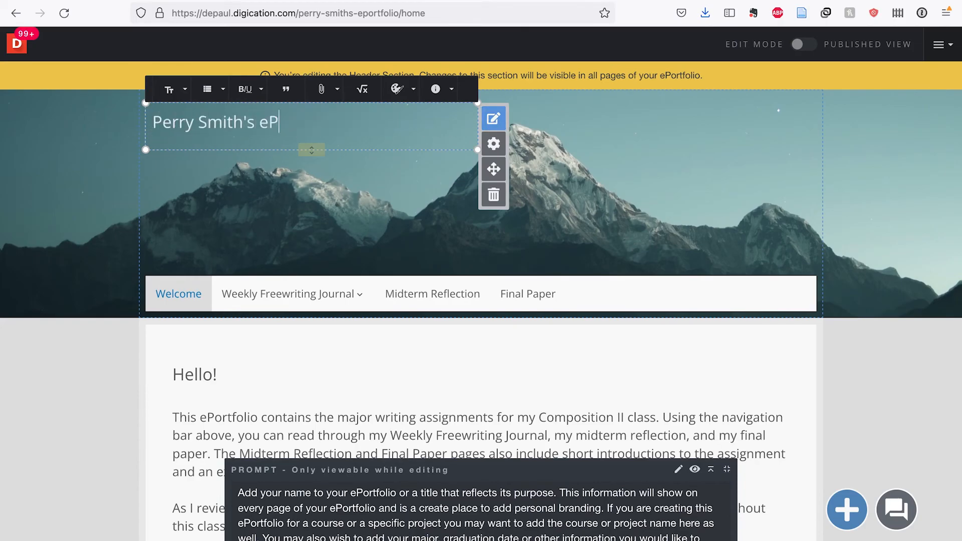
text(ortfolio)
click(869, 349)
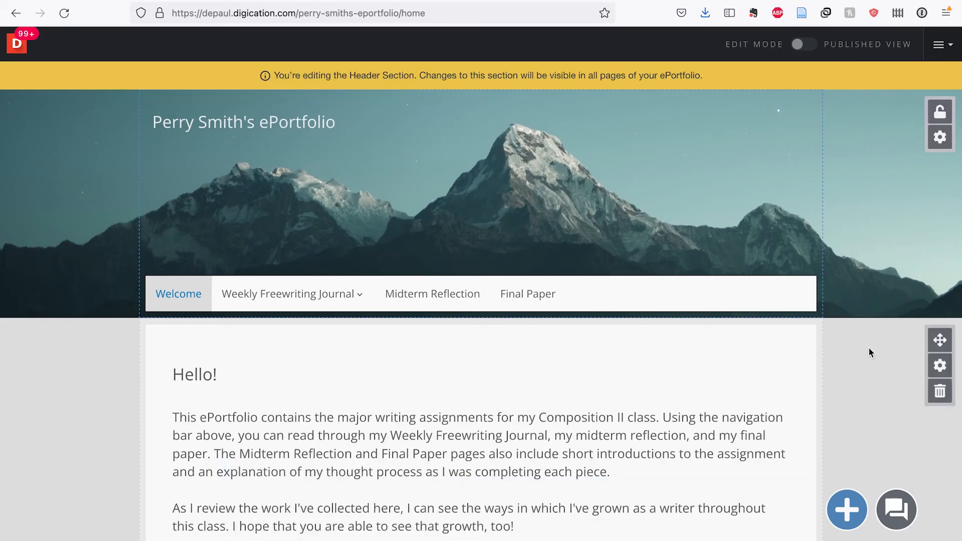